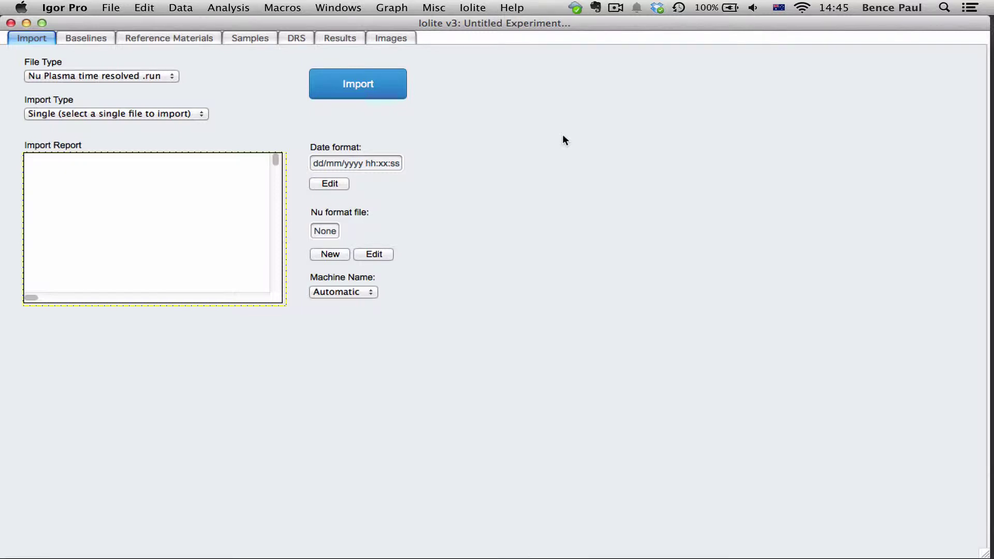
Attempt to import FUN14b.run from the That syncing feeling! folder and dismiss the missing Mg_static.nrf alert
click(361, 86)
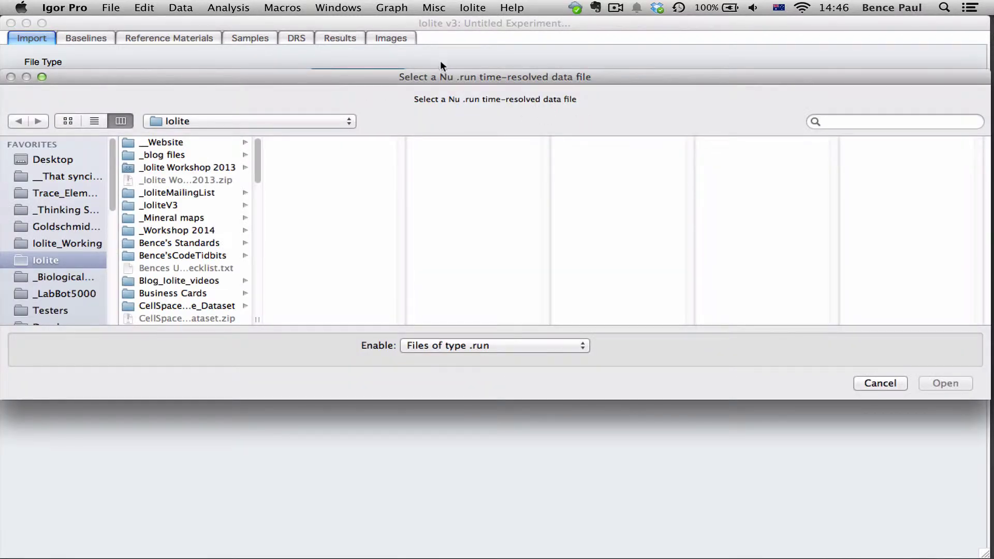
click(57, 176)
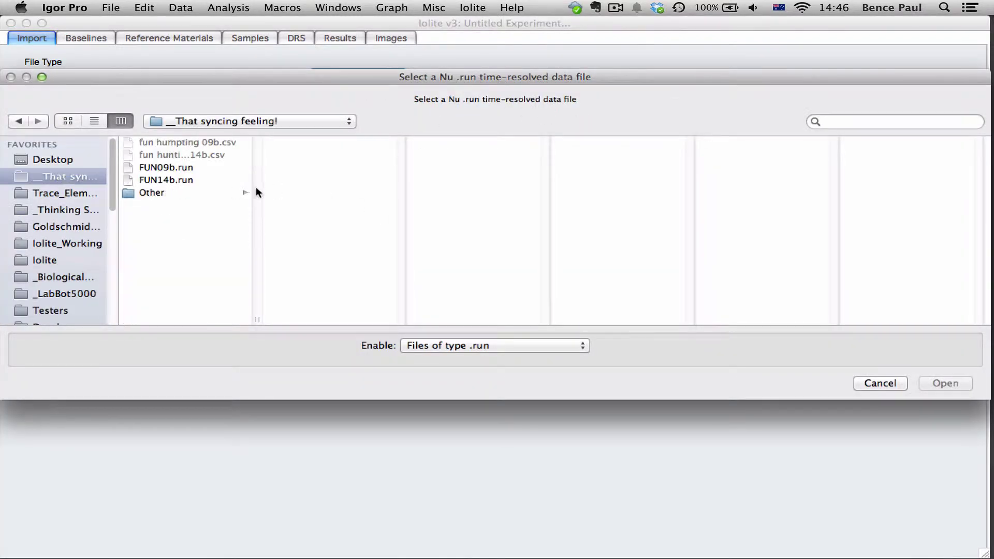
click(151, 179)
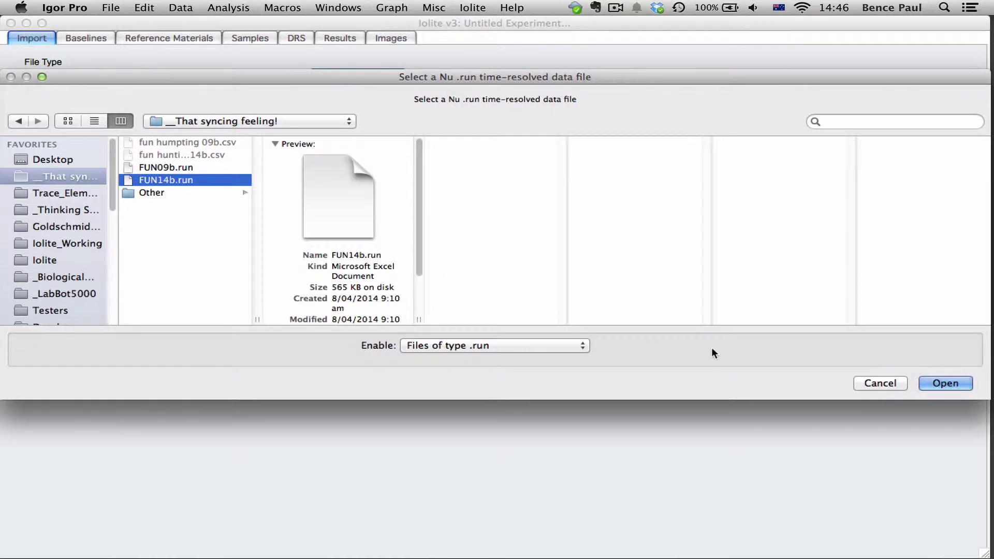
click(944, 383)
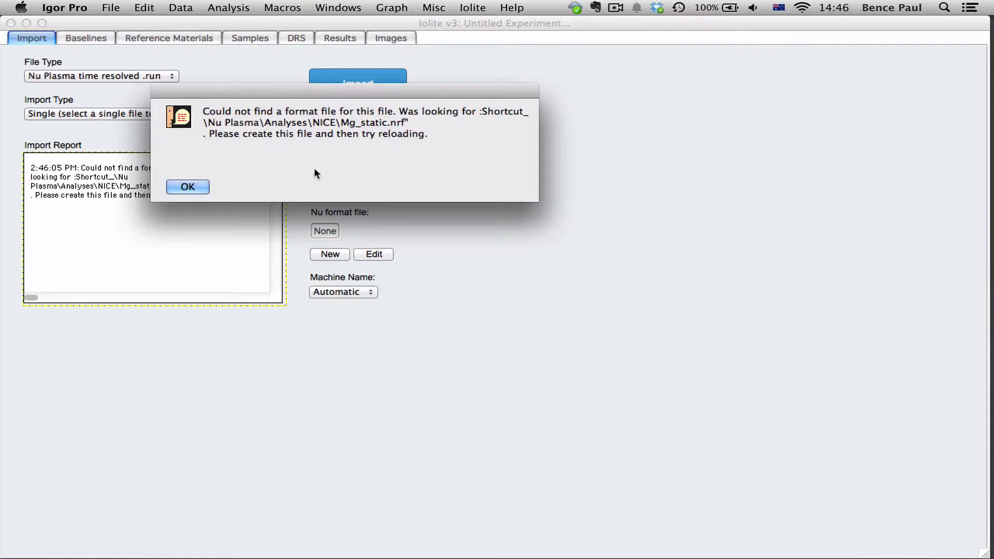
click(191, 186)
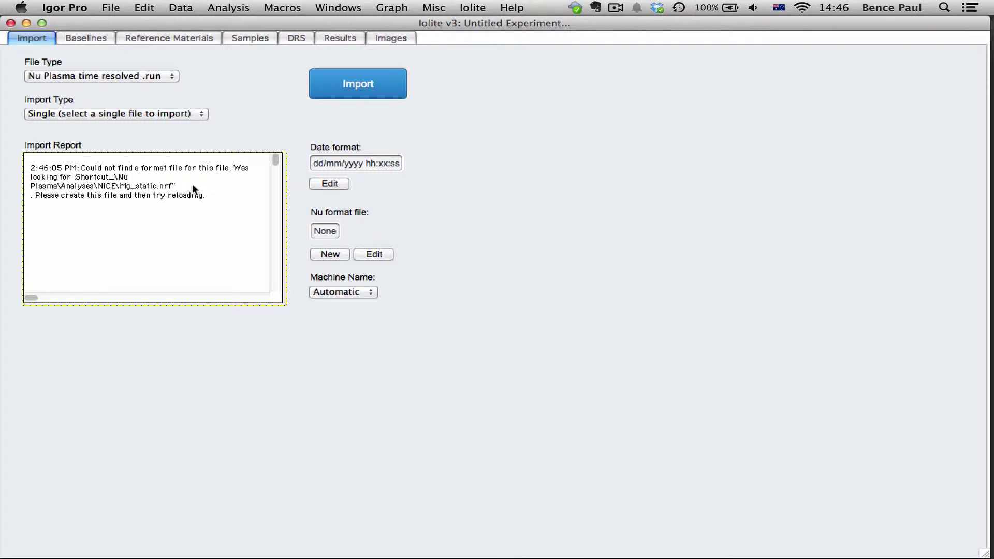
Open FUN09b.run in Excel as comma-delimited text via the Text Import Wizard
key(super+Tab)
key(super+Tab)
key(super+Tab)
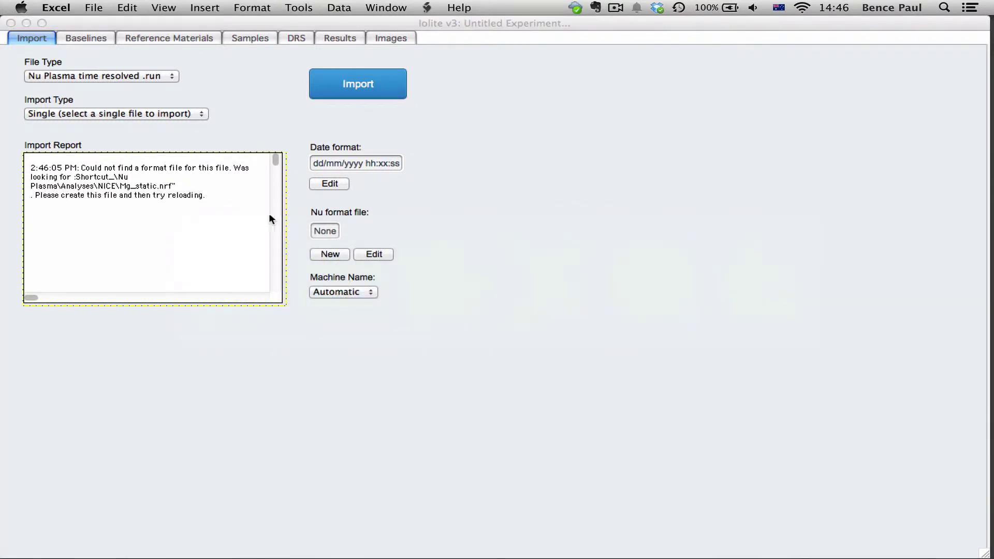
click(94, 9)
click(116, 51)
double_click(464, 146)
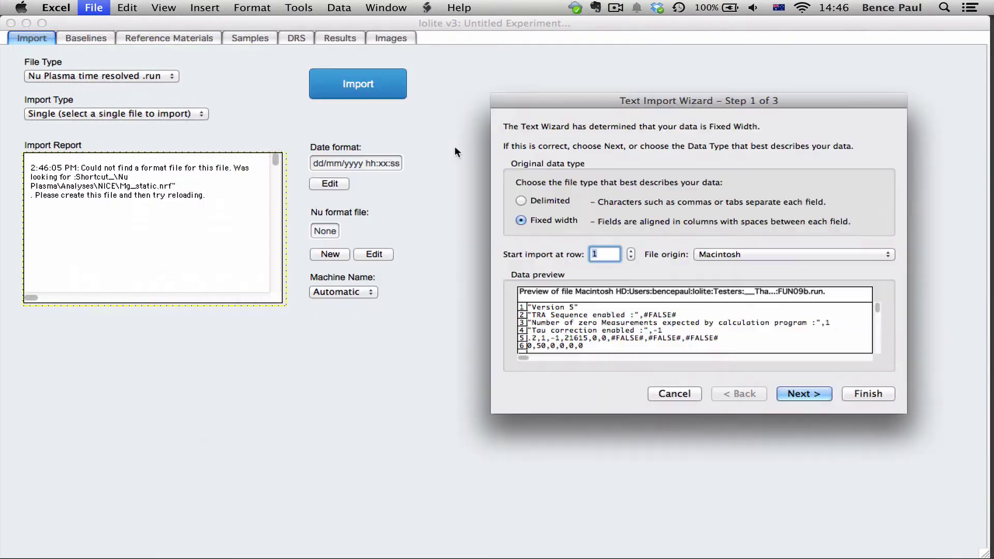
click(525, 199)
click(806, 396)
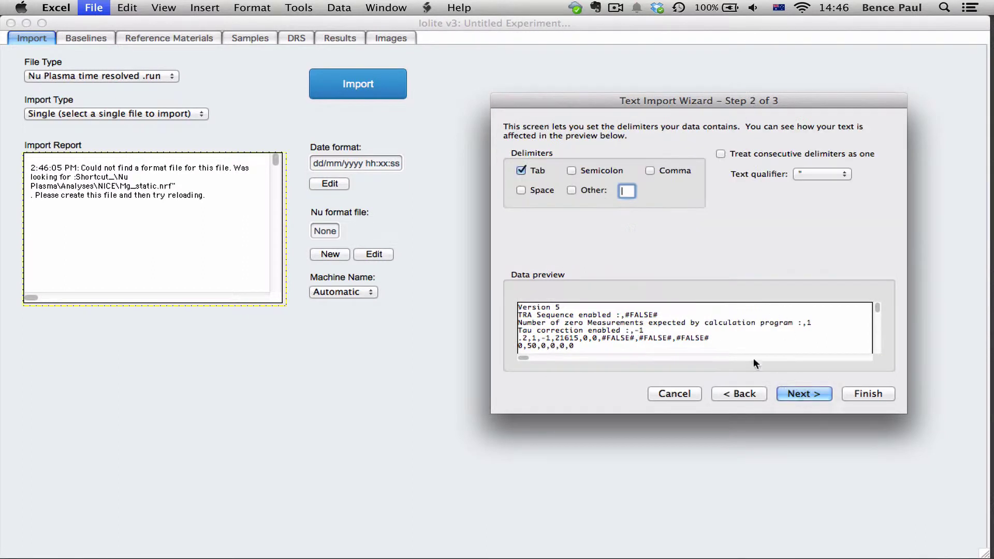
click(650, 171)
click(866, 393)
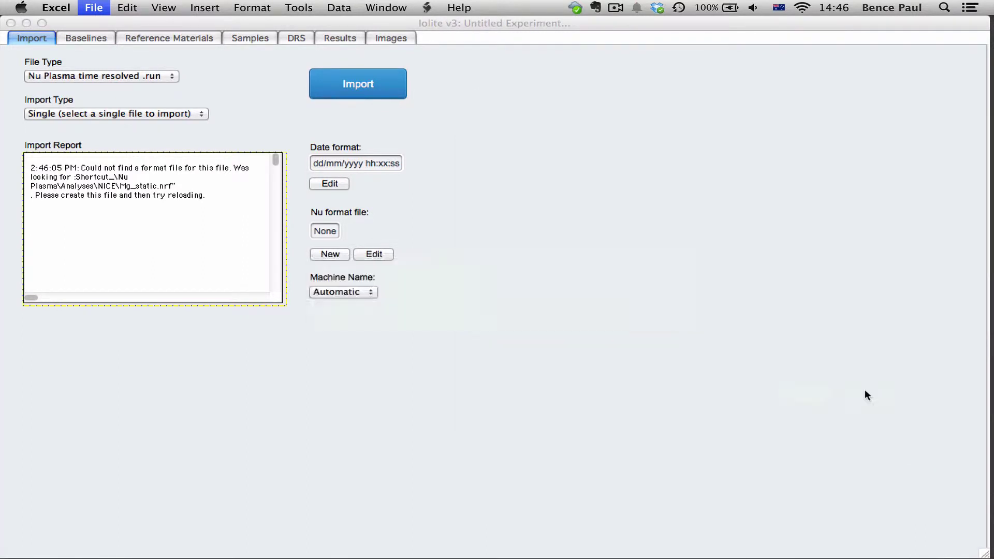
Inspect the data columns A–F starting at row 50
scroll(415, 339, down, 5)
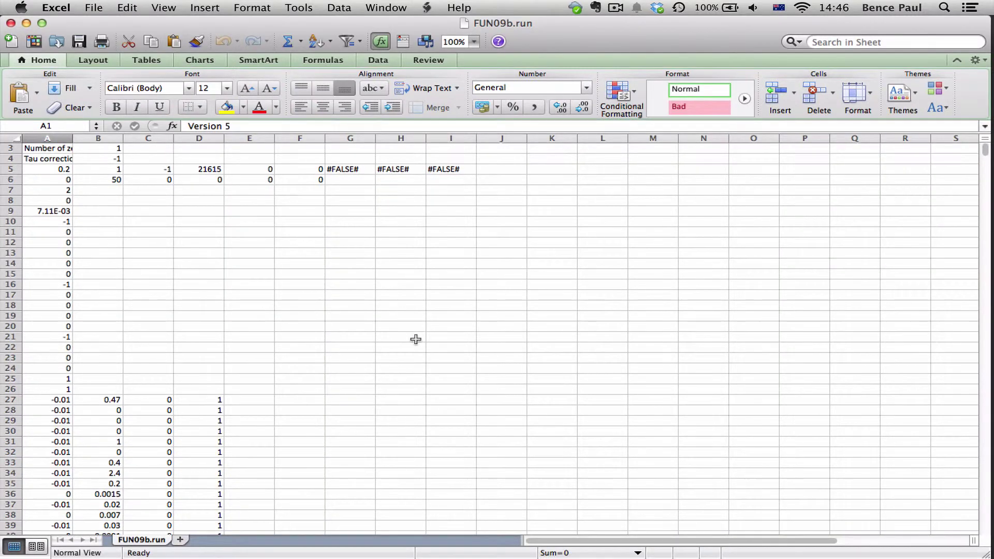
scroll(414, 342, up, 5)
scroll(292, 338, down, 13)
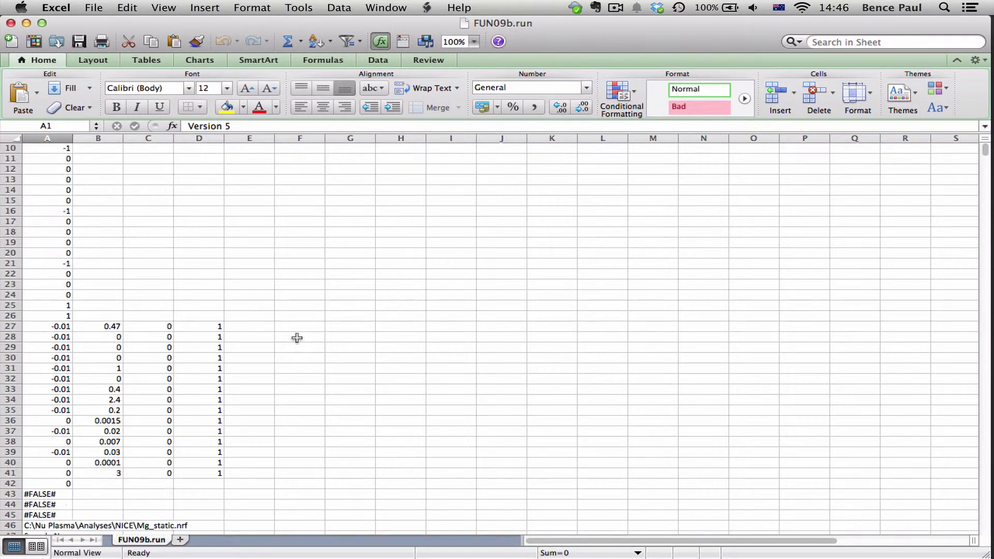
drag(54, 268, 311, 275)
drag(207, 265, 301, 317)
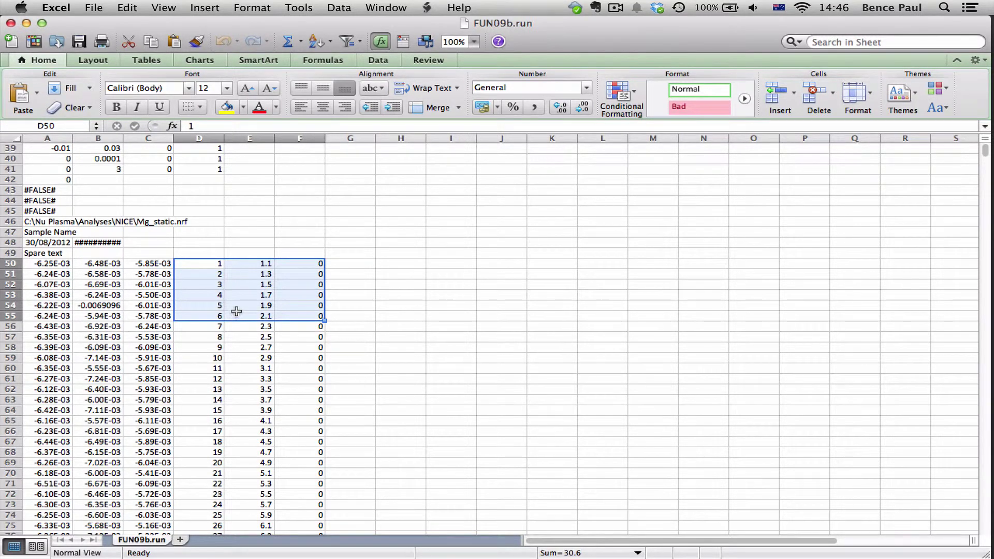
drag(40, 266, 129, 328)
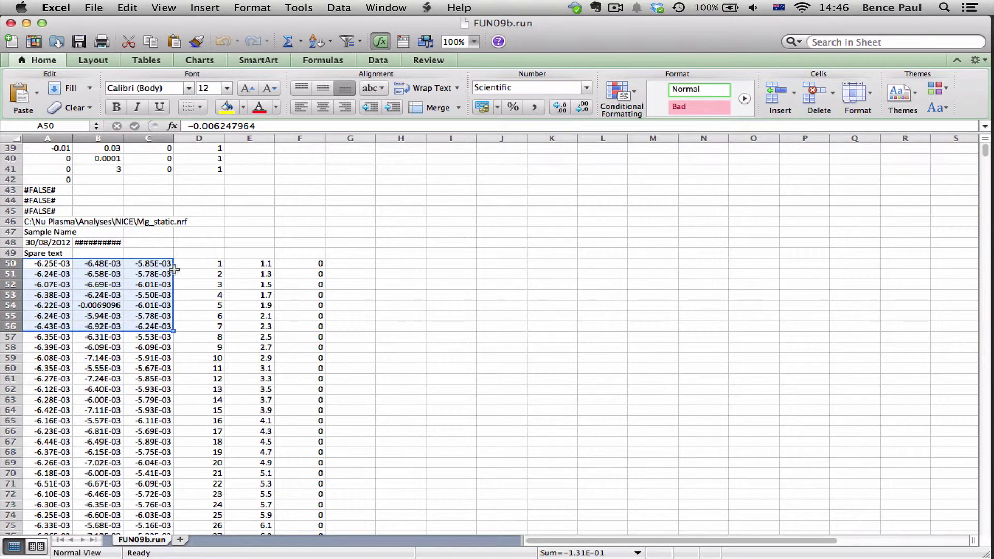
drag(47, 267, 137, 268)
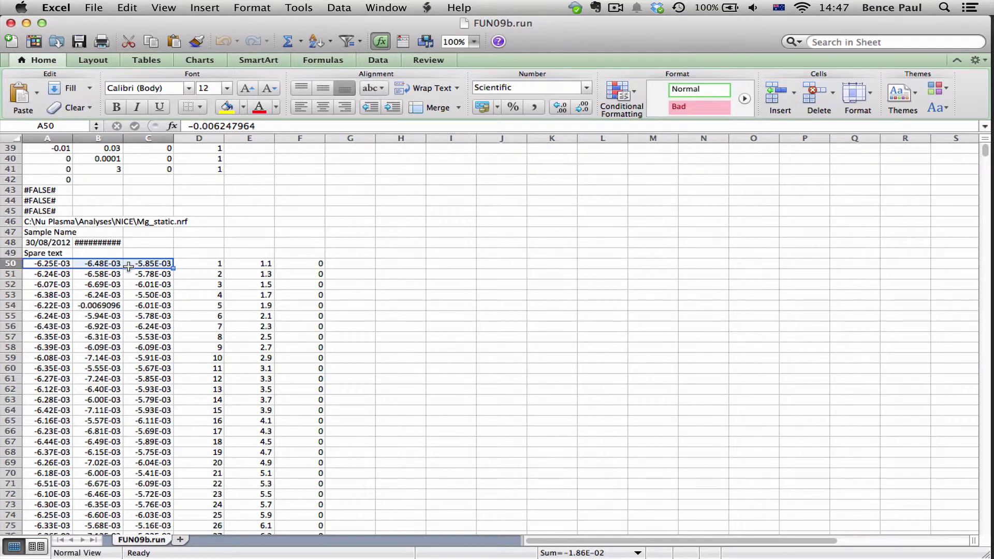
drag(42, 265, 44, 347)
click(97, 265)
drag(98, 273, 98, 346)
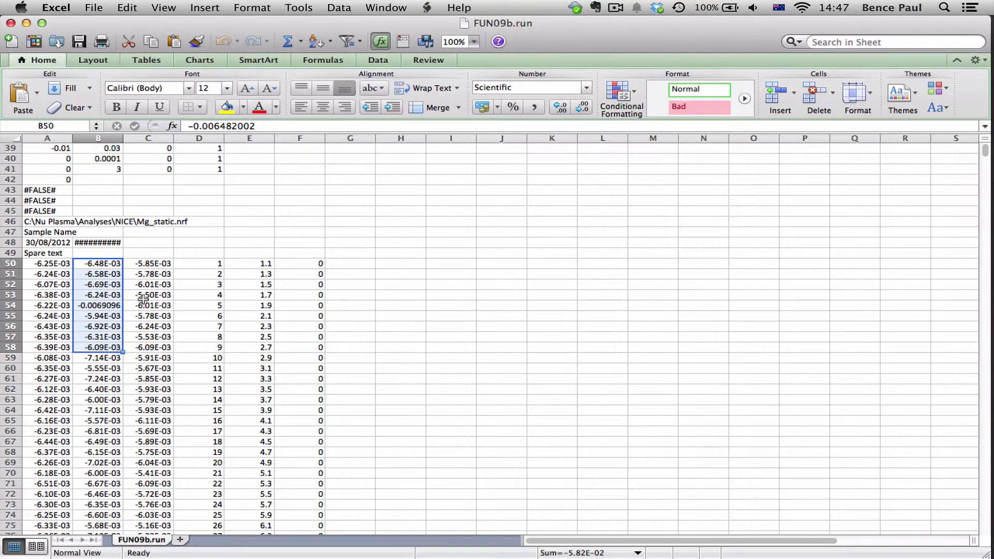
drag(149, 267, 150, 361)
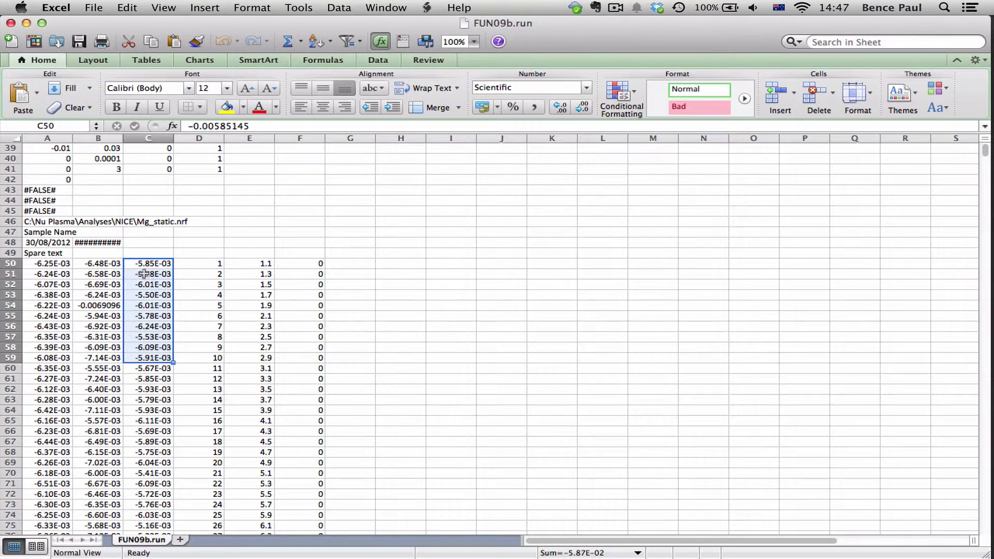
Close Excel and create a new Nu format file from FUN09b.run in Iolite
click(11, 22)
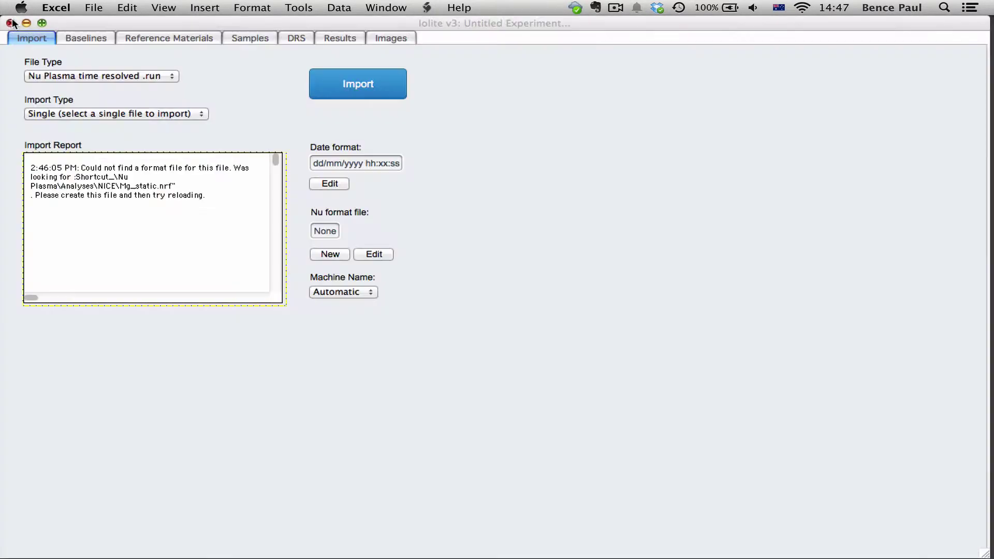
click(259, 99)
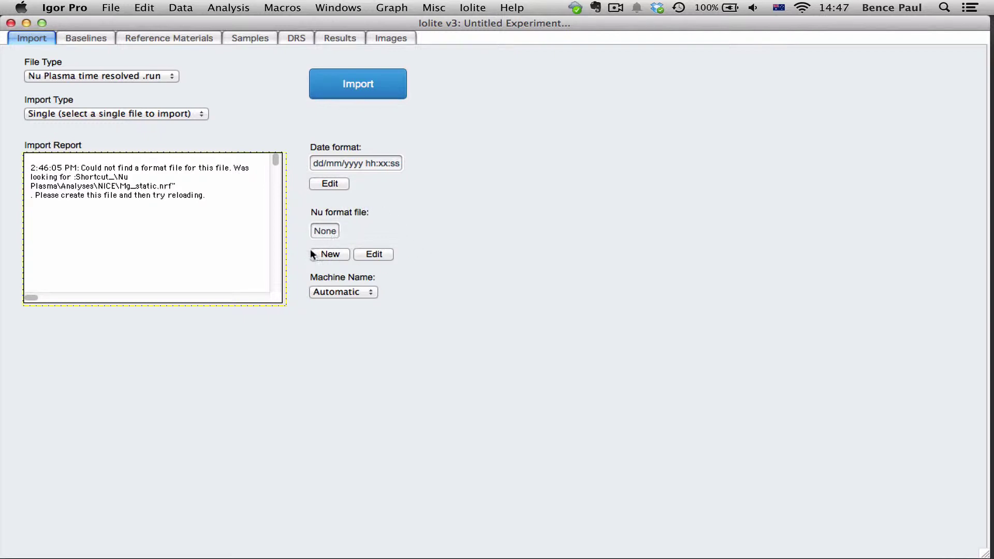
click(330, 254)
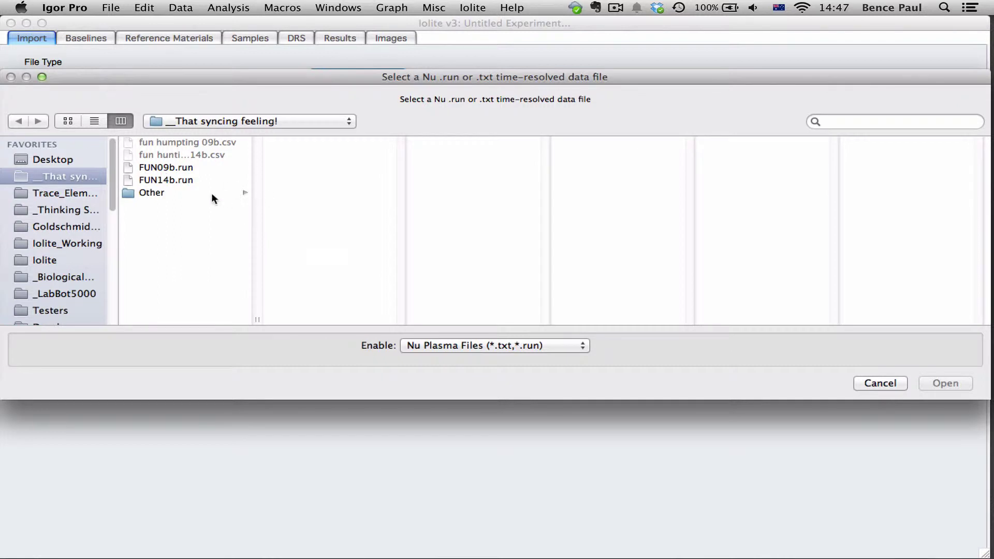
click(147, 167)
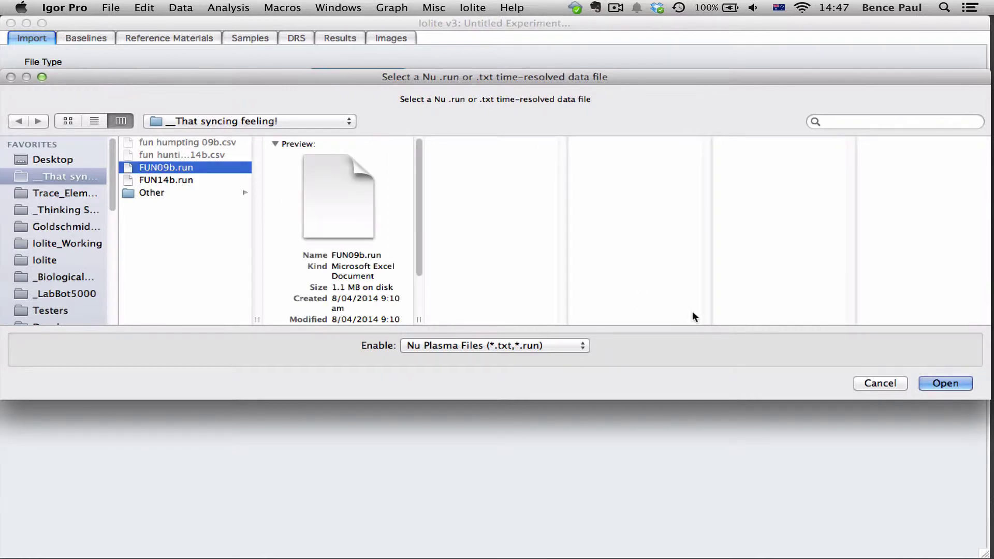
click(945, 383)
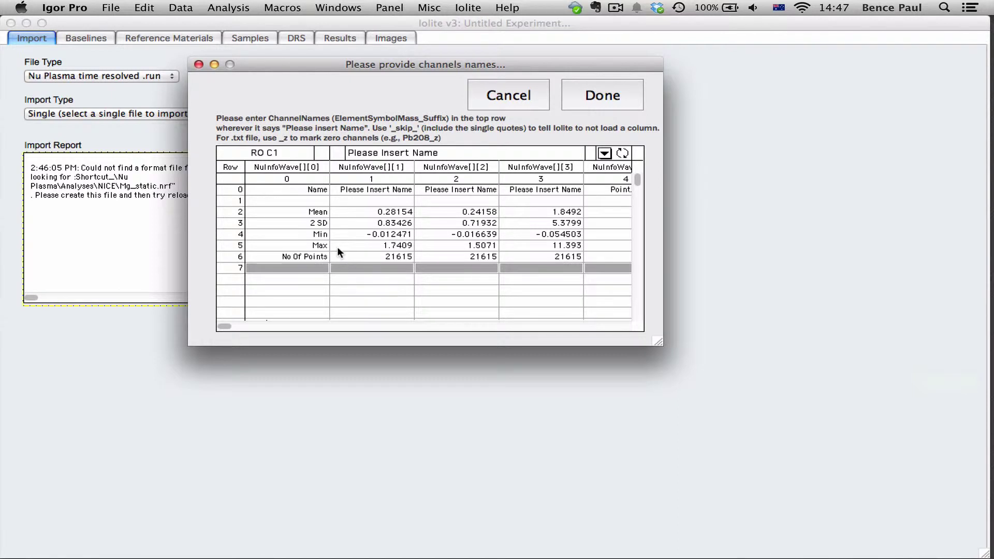
click(361, 190)
click(458, 190)
click(535, 190)
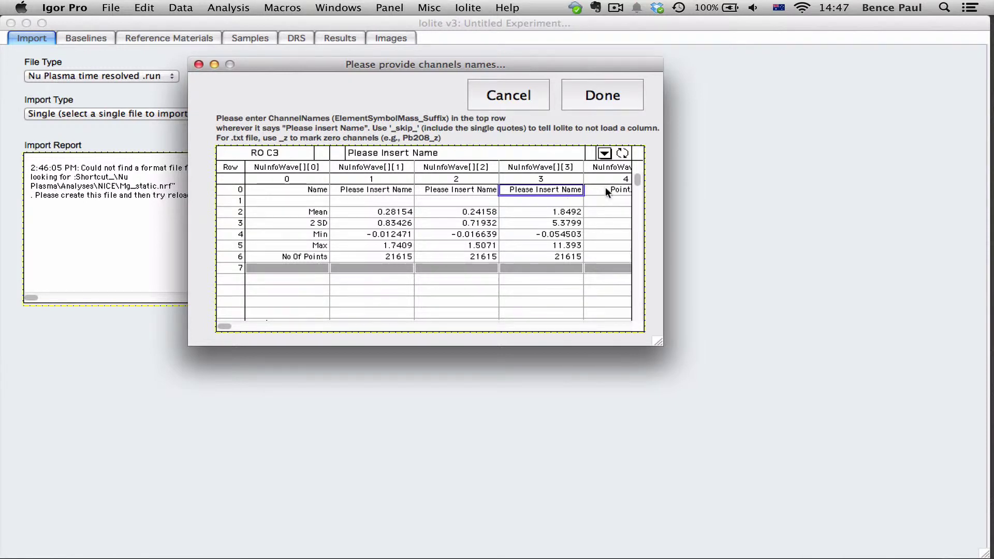
drag(605, 187, 642, 191)
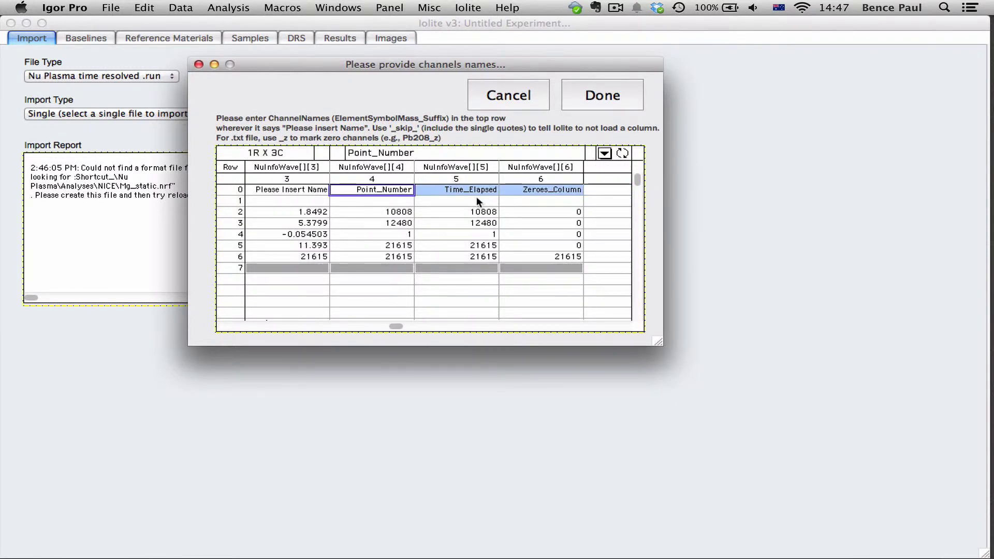
click(476, 201)
drag(388, 190, 537, 188)
drag(408, 211, 556, 256)
drag(314, 189, 161, 191)
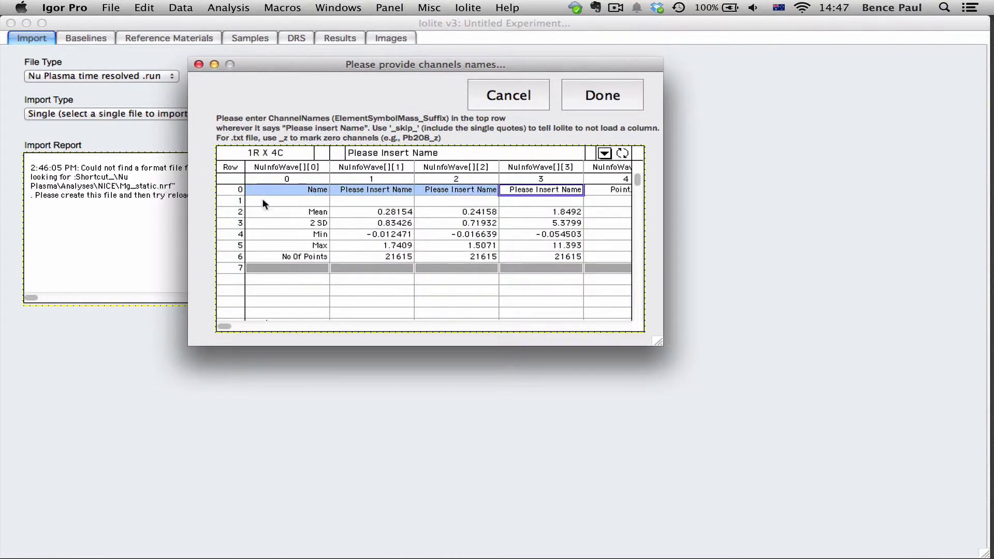
click(374, 225)
drag(381, 210, 385, 252)
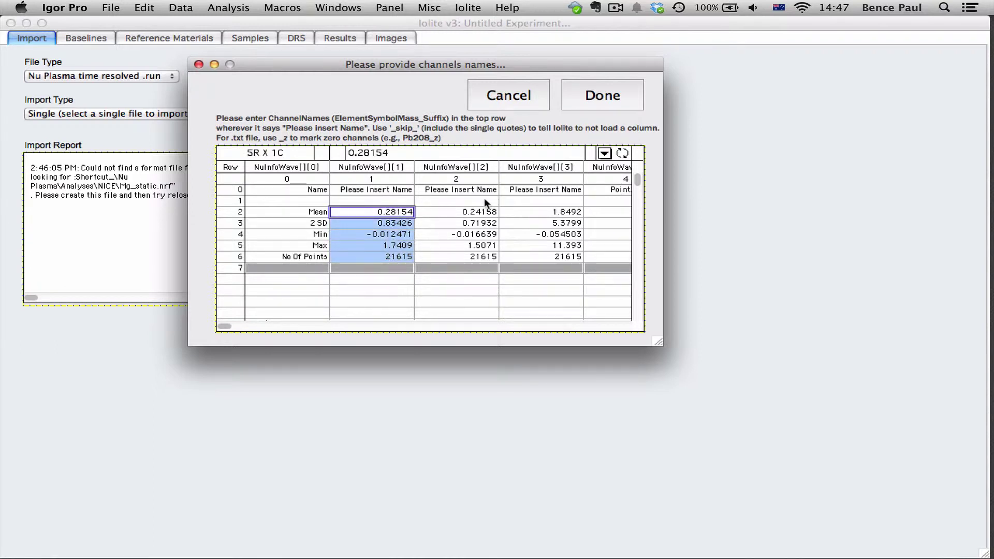
drag(469, 211, 467, 254)
drag(546, 209, 546, 260)
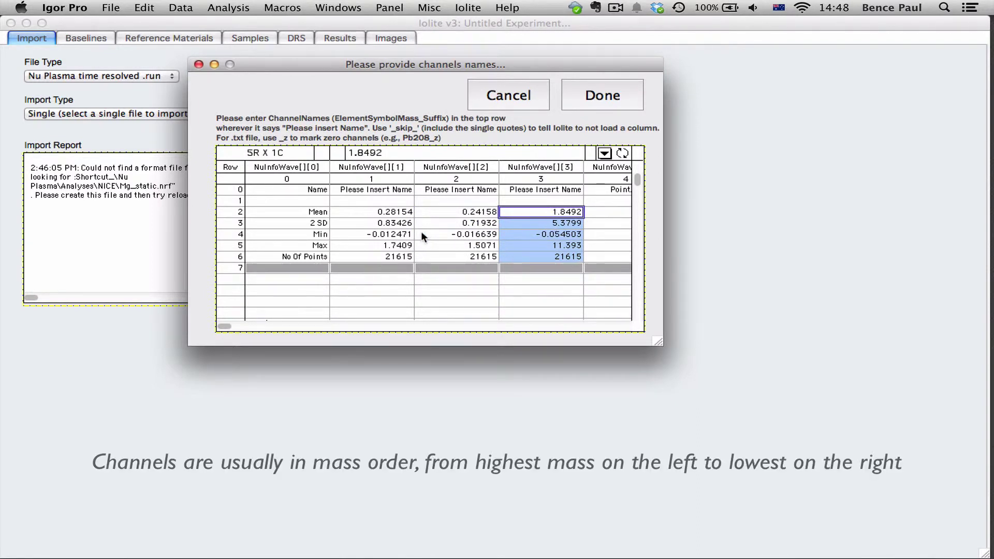
Enter the first channel's name (typed as Mg26_HiGain) in the row-0 cell
click(395, 191)
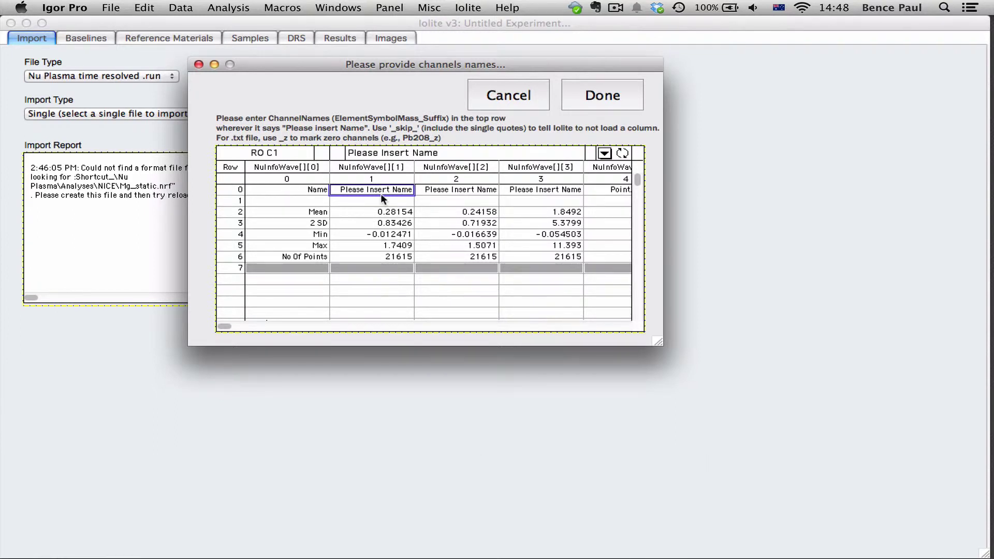
text(Mg26)
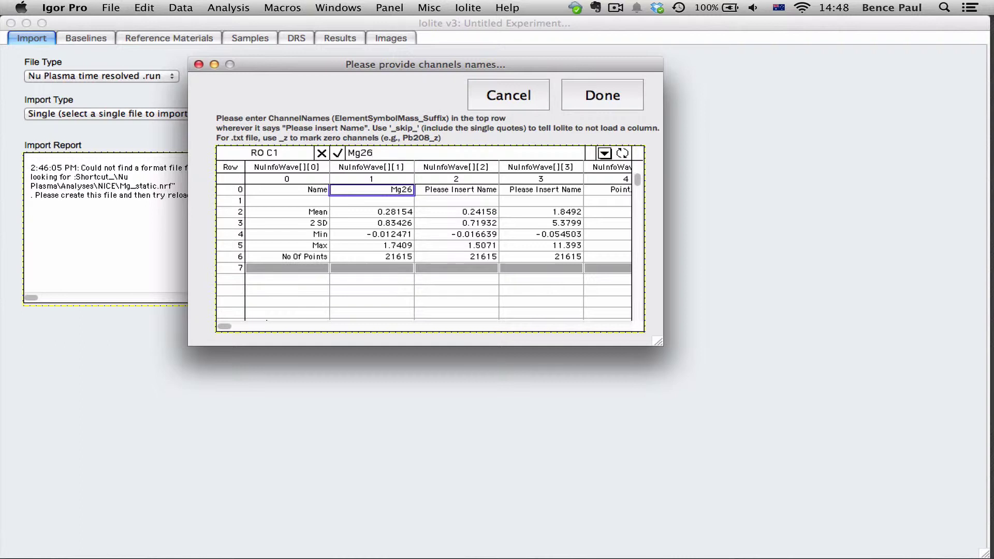
text(_HiGain)
key(Return)
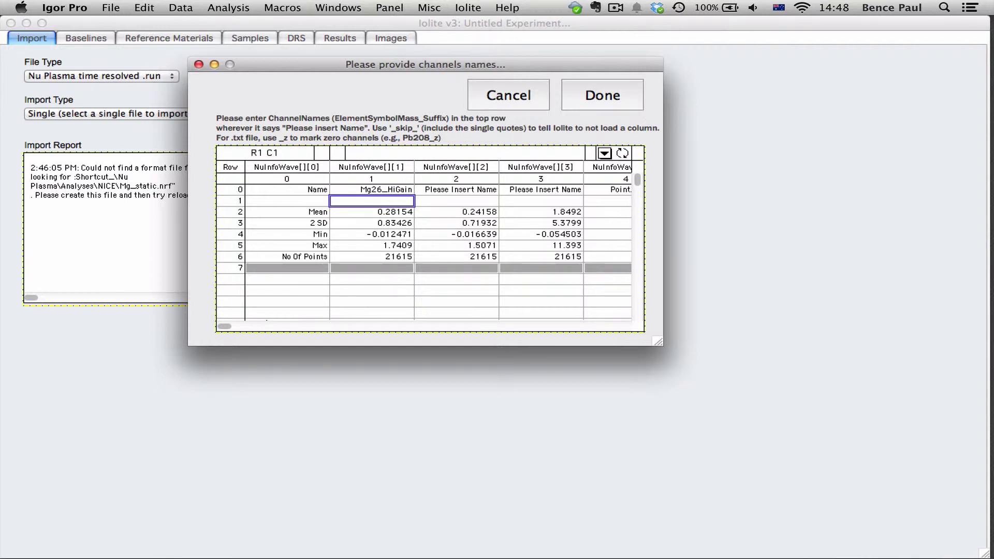
key(Up)
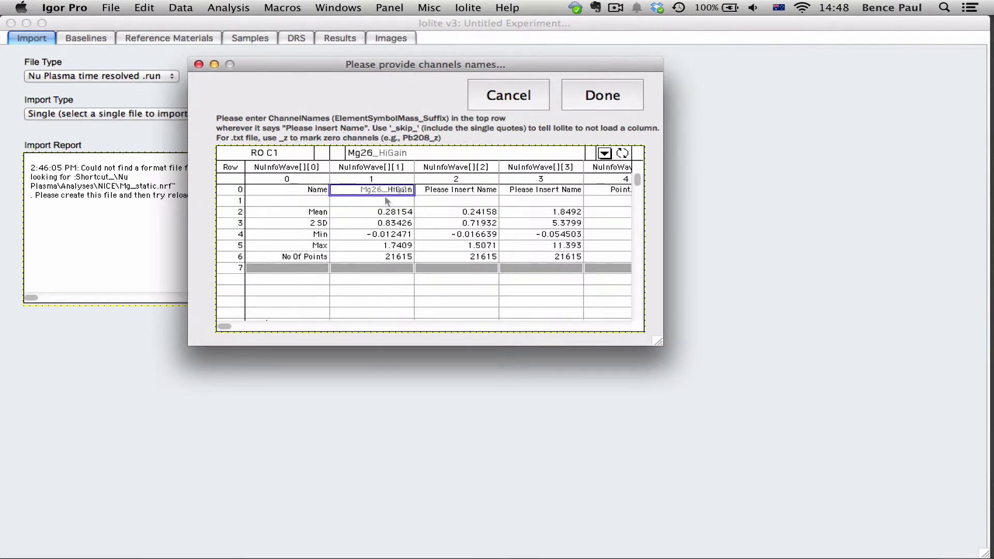
Name the second and third channels Mg25 and Mg24, then save the format file
key(Right)
text(Mg25)
key(Tab)
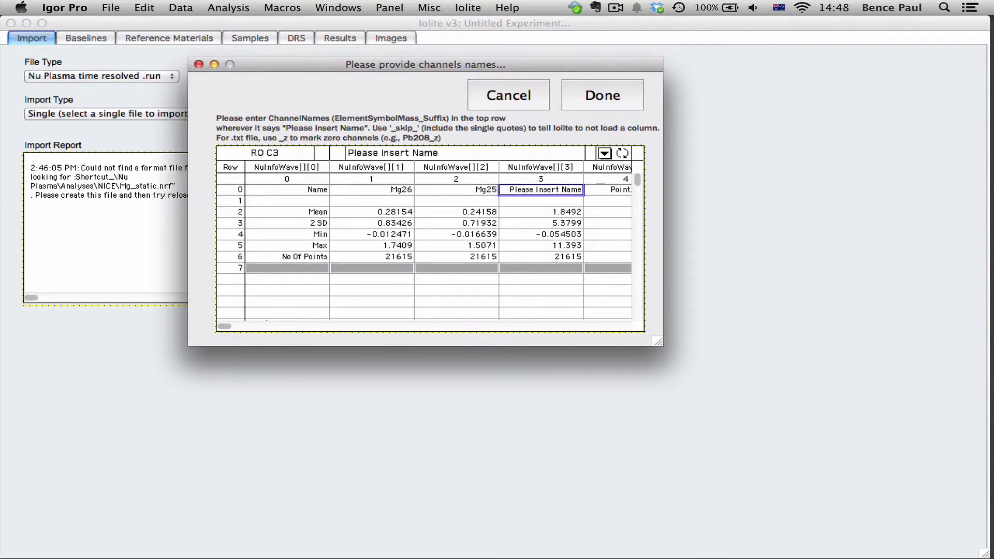
text(Mg)
key(Return)
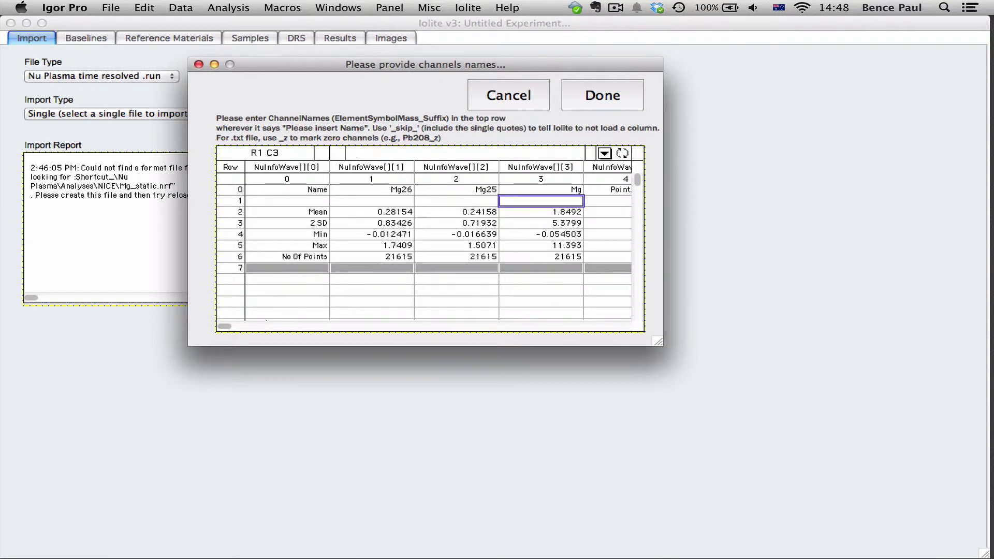
click(541, 189)
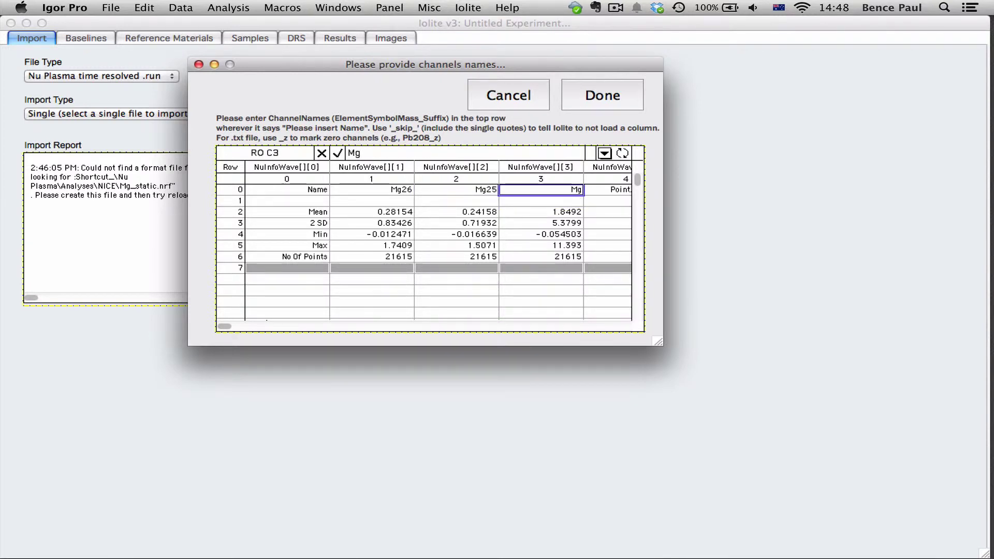
text(24)
key(Return)
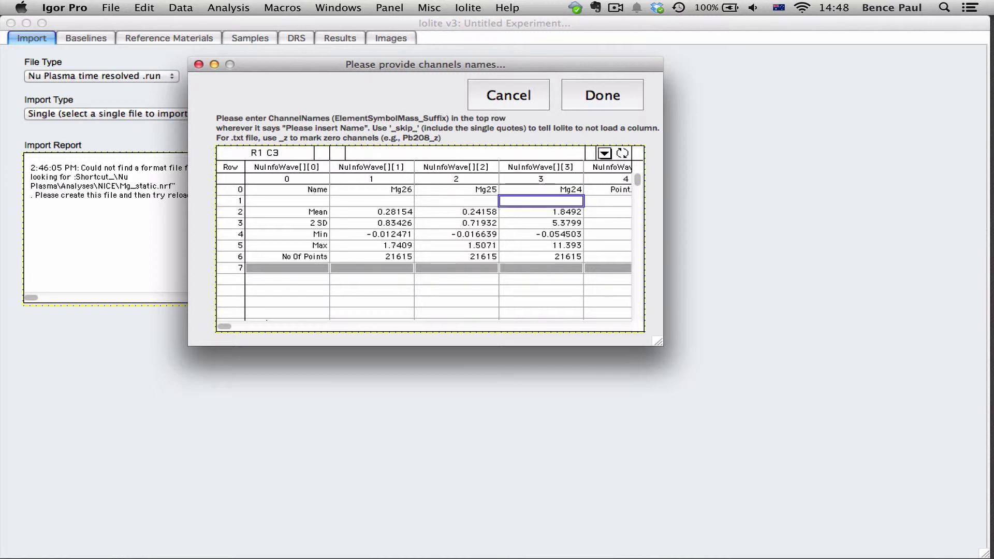
click(589, 99)
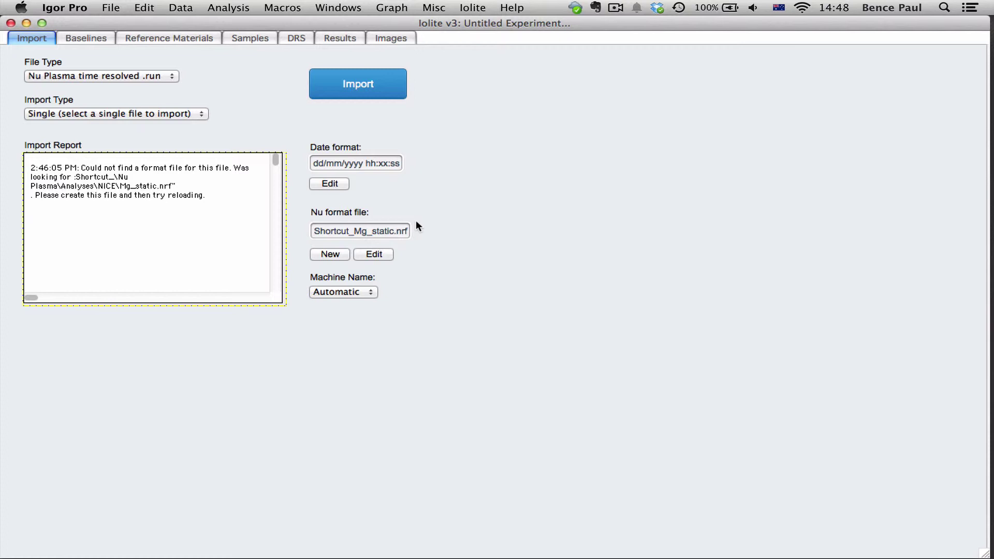
Import FUN09b.run and view its TotalBeam signal on the Baselines tab
click(344, 87)
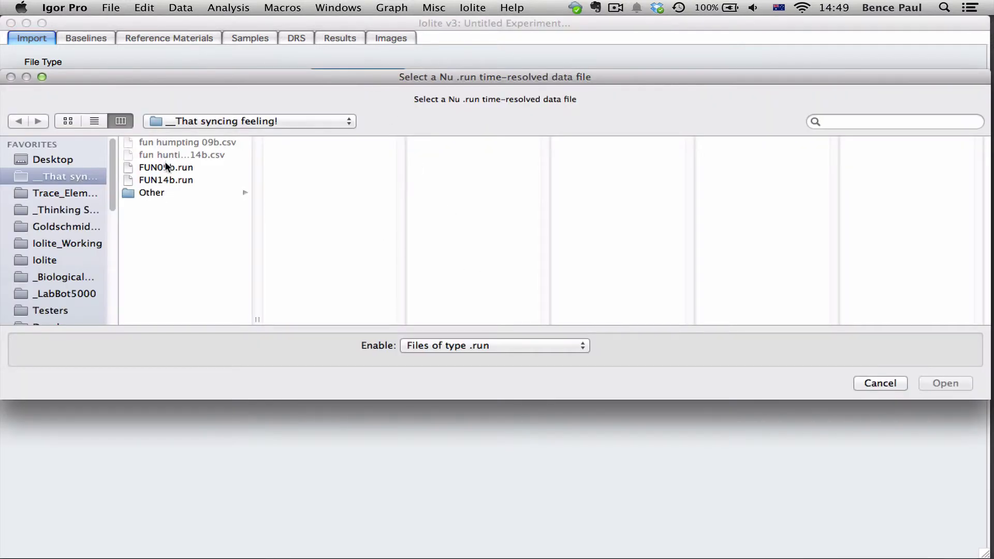
click(165, 166)
click(945, 383)
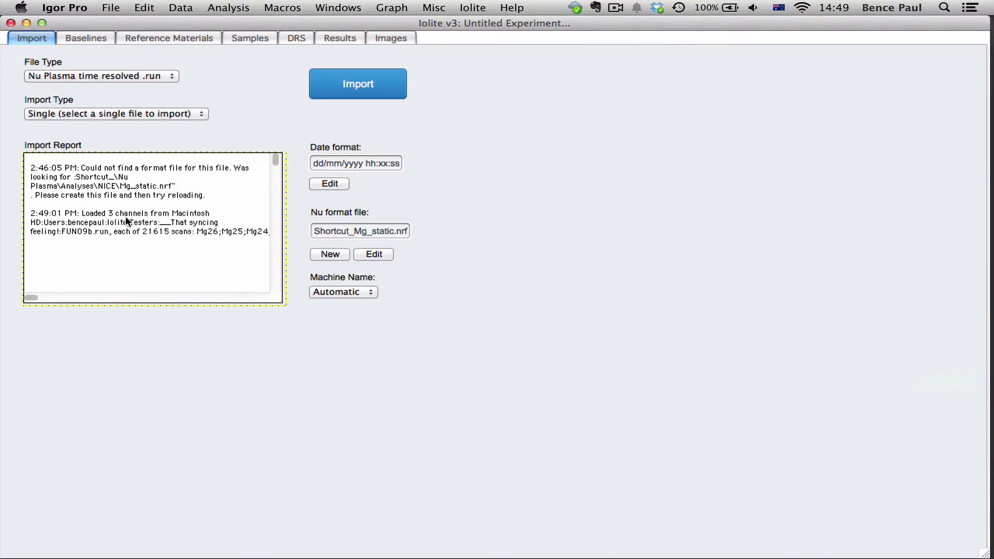
click(88, 39)
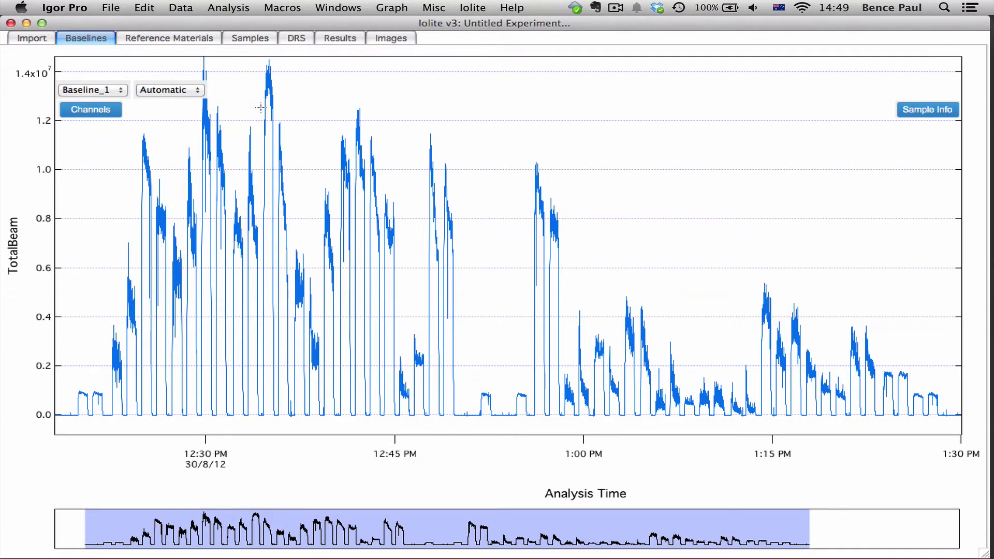
Start a new experiment without saving and dismiss the time-limited version notice
click(37, 41)
key(n)
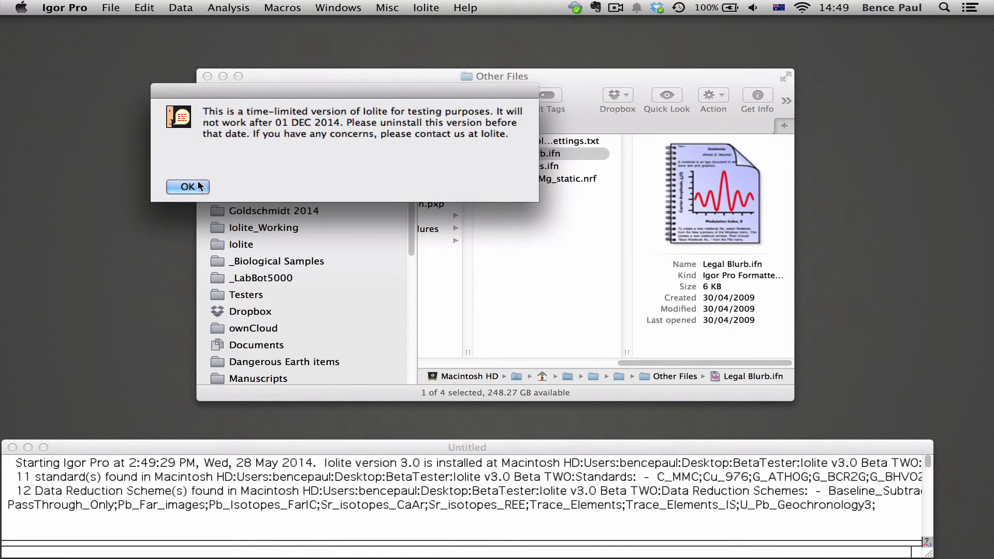
click(192, 184)
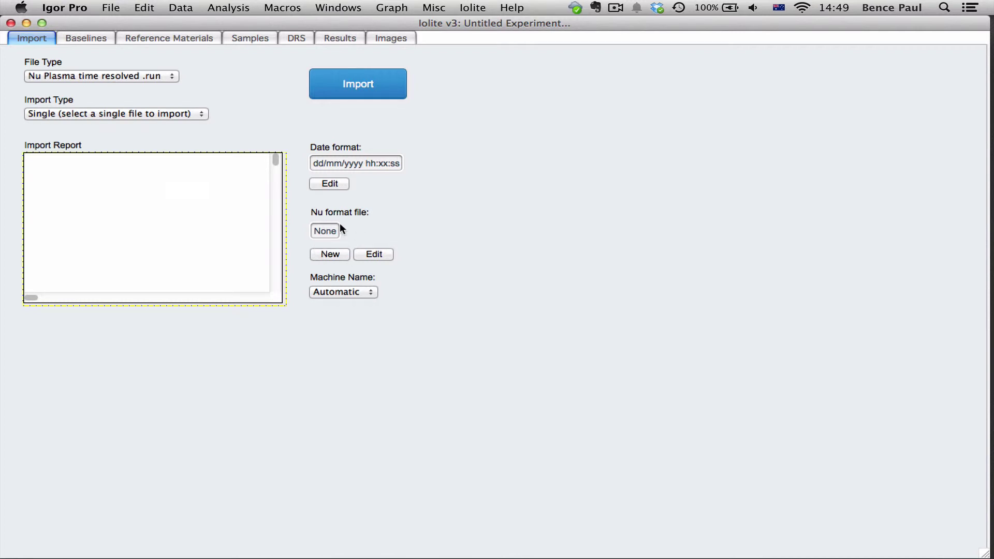
Select Shortcut_Mg_static.nrf as the Nu format file
click(379, 254)
click(517, 181)
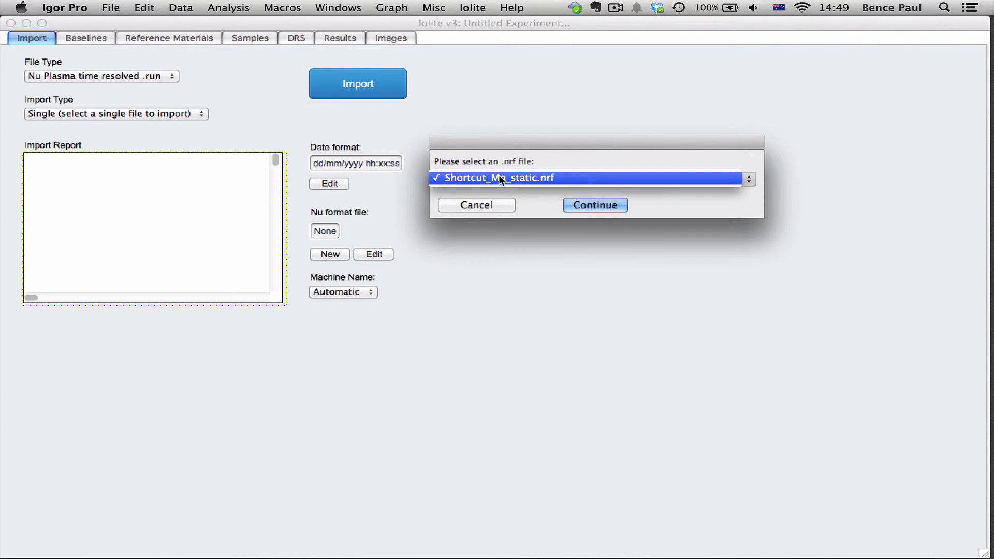
click(498, 175)
click(602, 209)
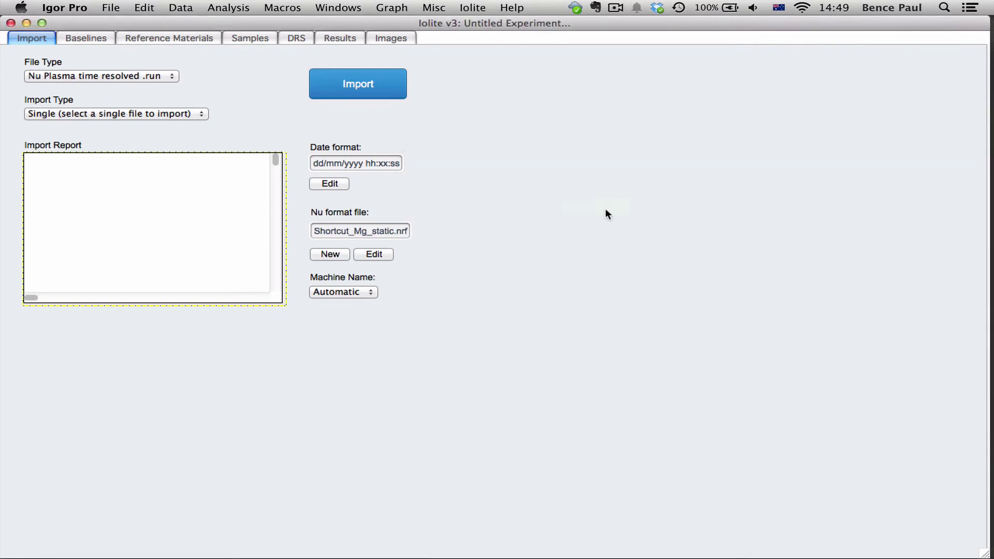
Import FUN14b.run from the That syncing feeling! folder
click(356, 98)
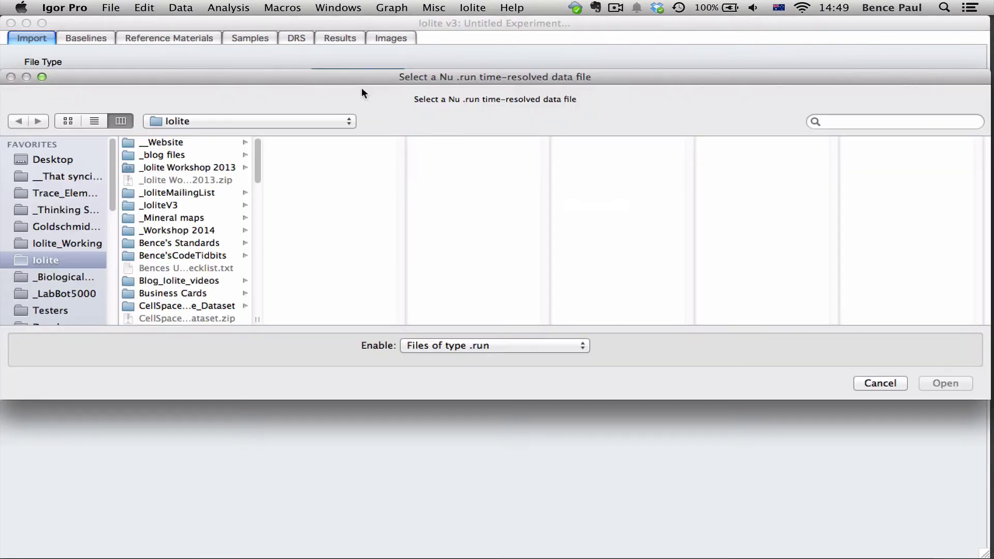
click(54, 176)
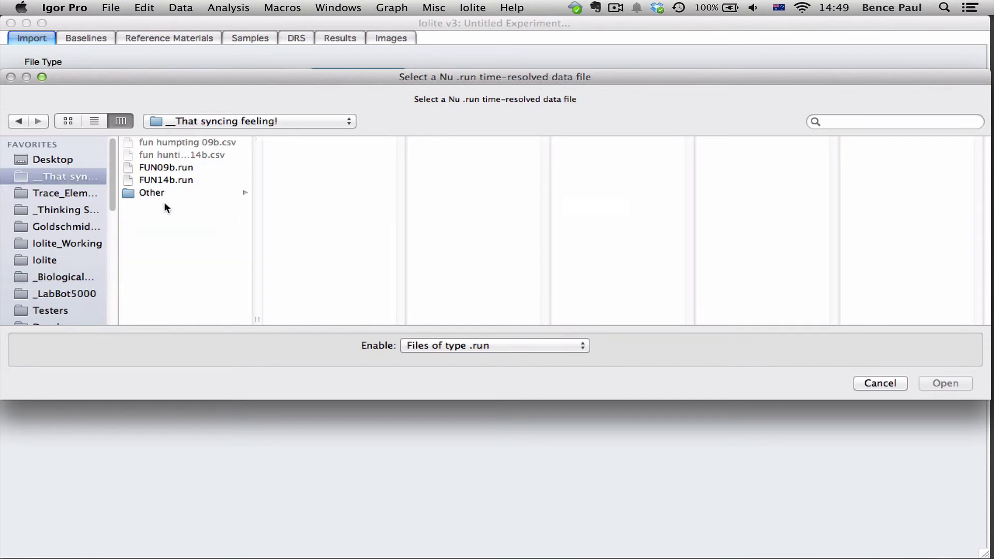
double_click(180, 178)
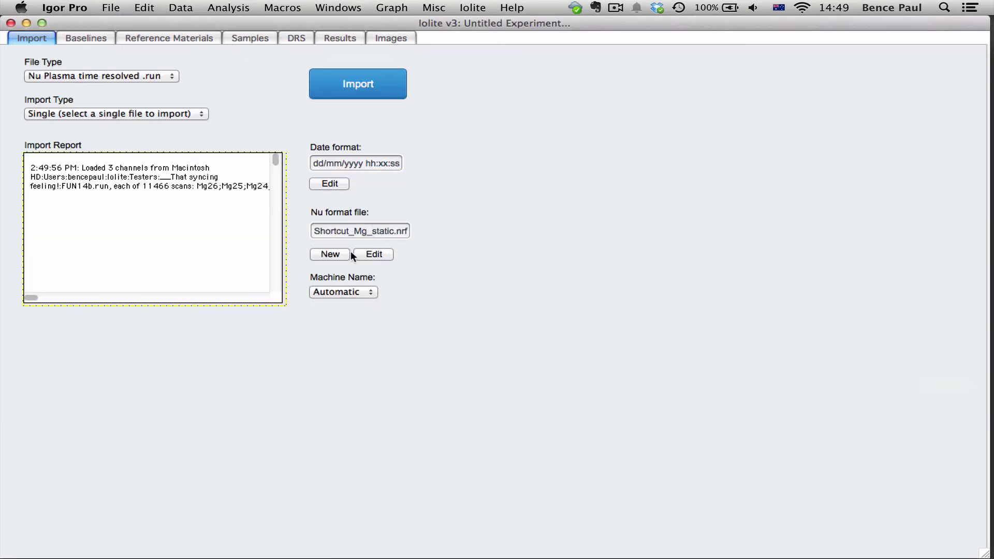